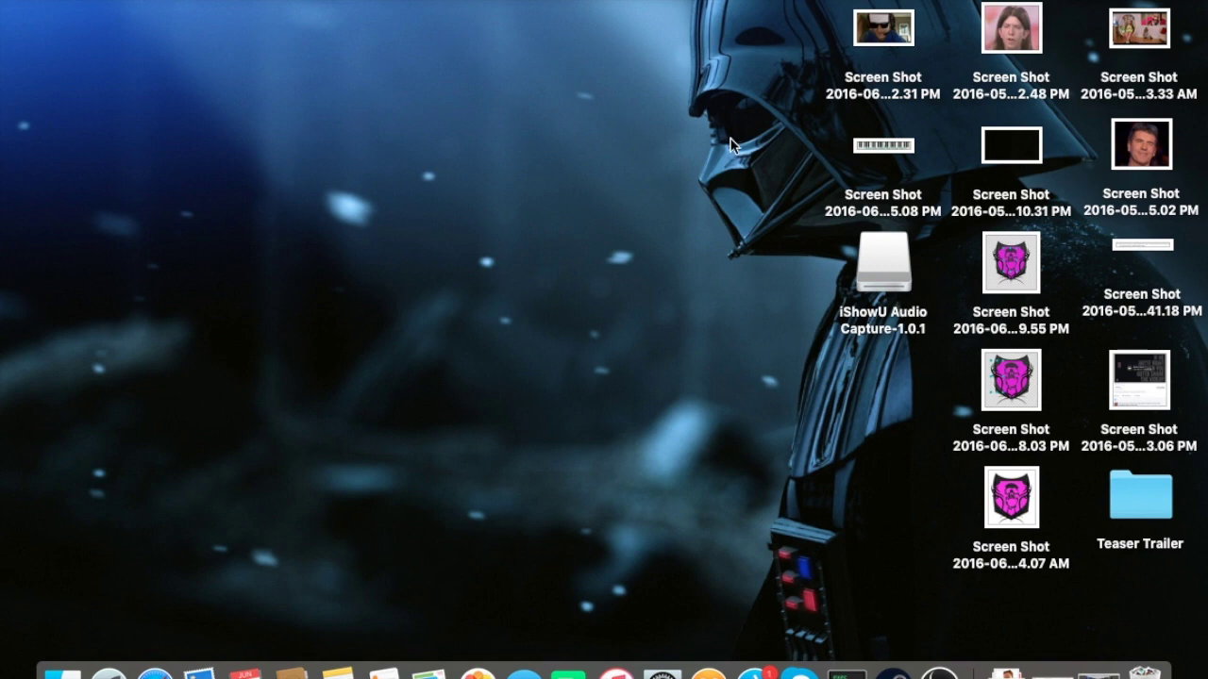
- Open the Apple menu from the menu bar over the Finder desktop
left_click(19, 2)
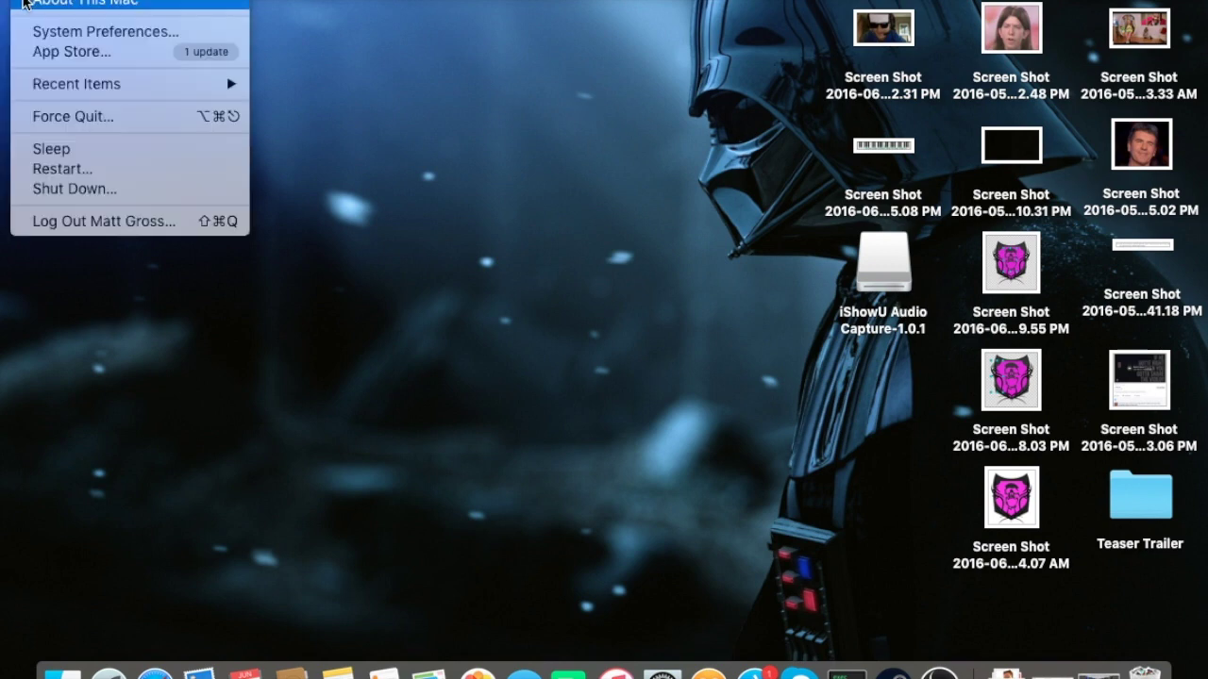
- Confirm the Mac runs OS X El Capitan 10.11.4 in About This Mac, then bring up Safari
left_click(421, 84)
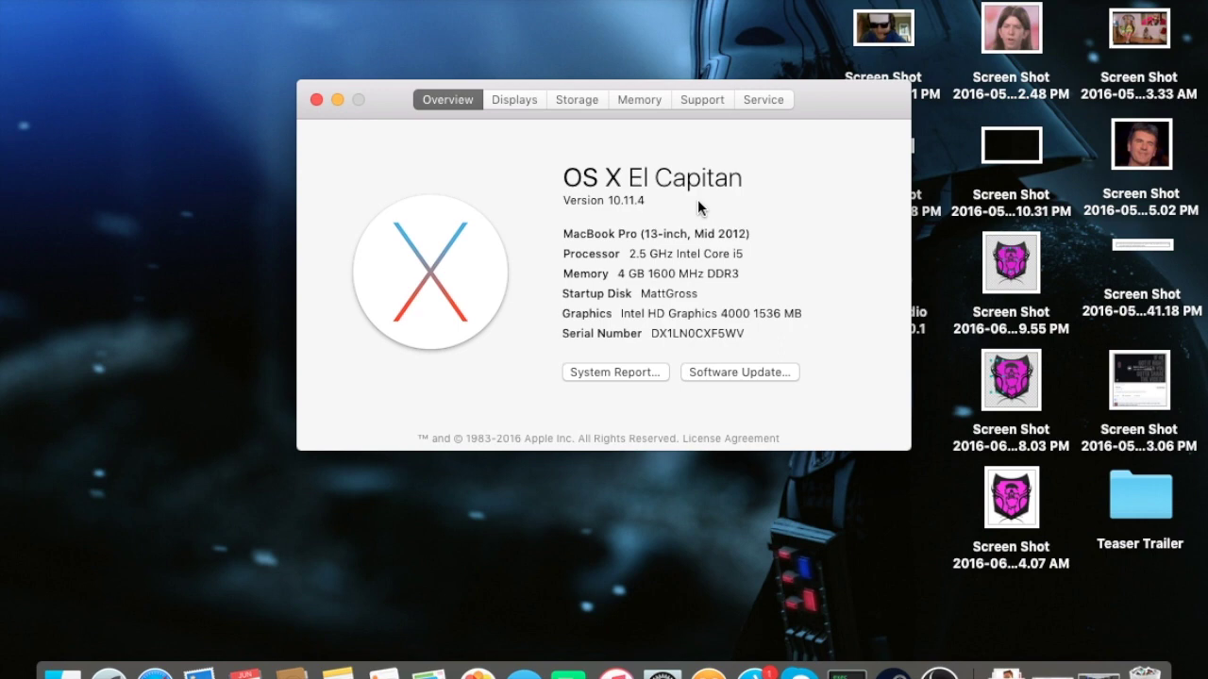
left_click(317, 99)
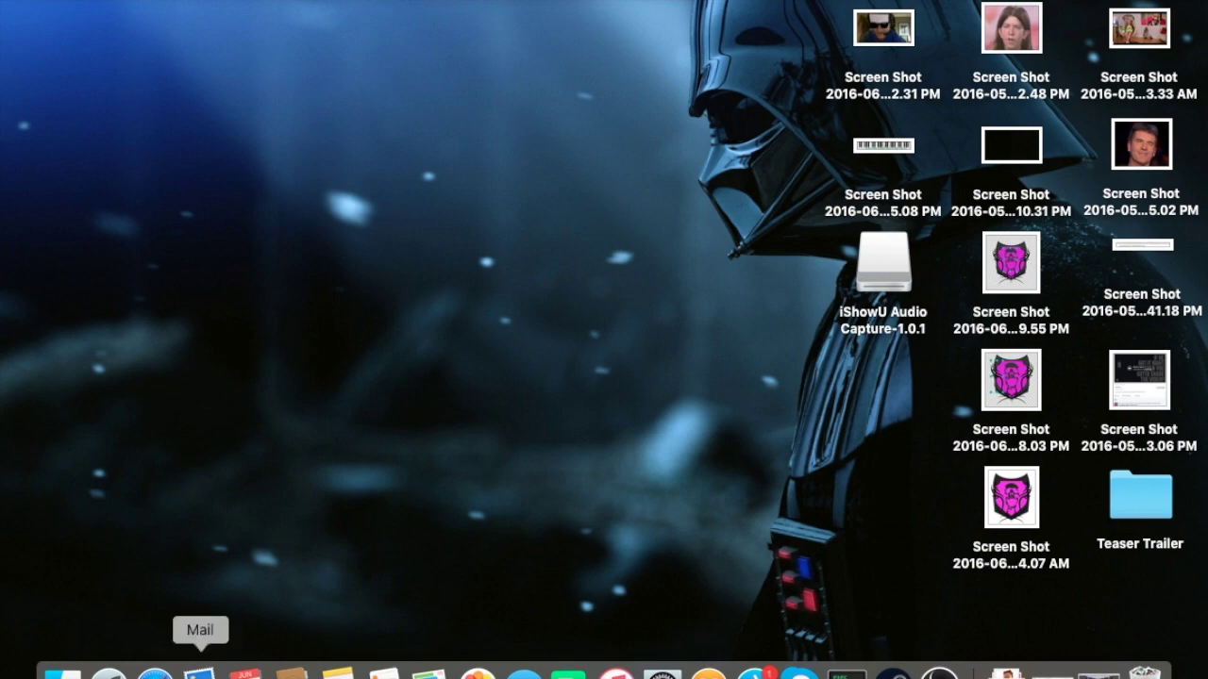
left_click(155, 672)
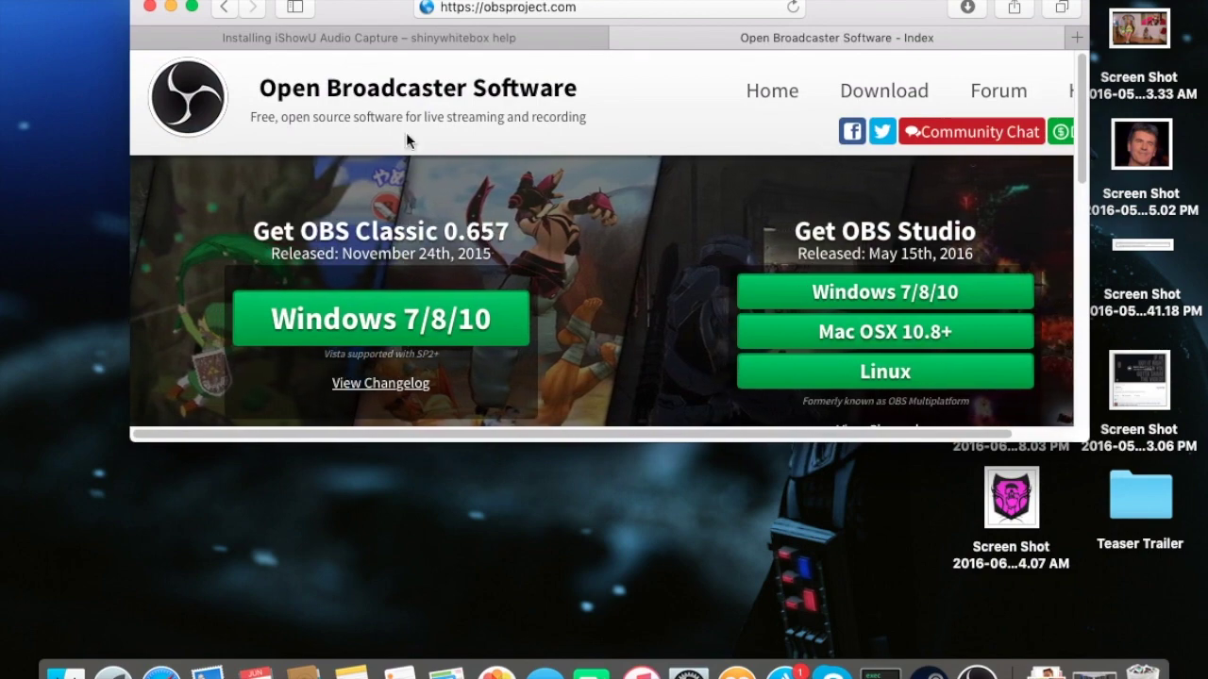
- Review the iShowU Audio Capture install guide and OBS download tabs, then minimize Safari
left_click(408, 38)
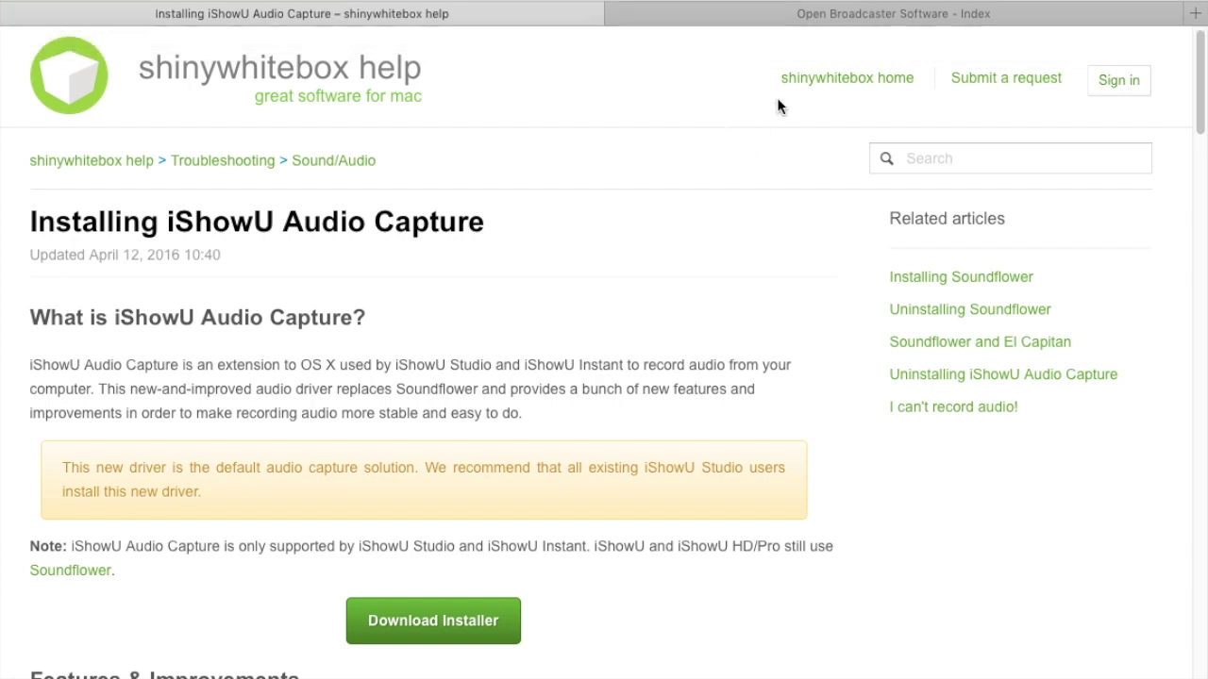
left_click(808, 15)
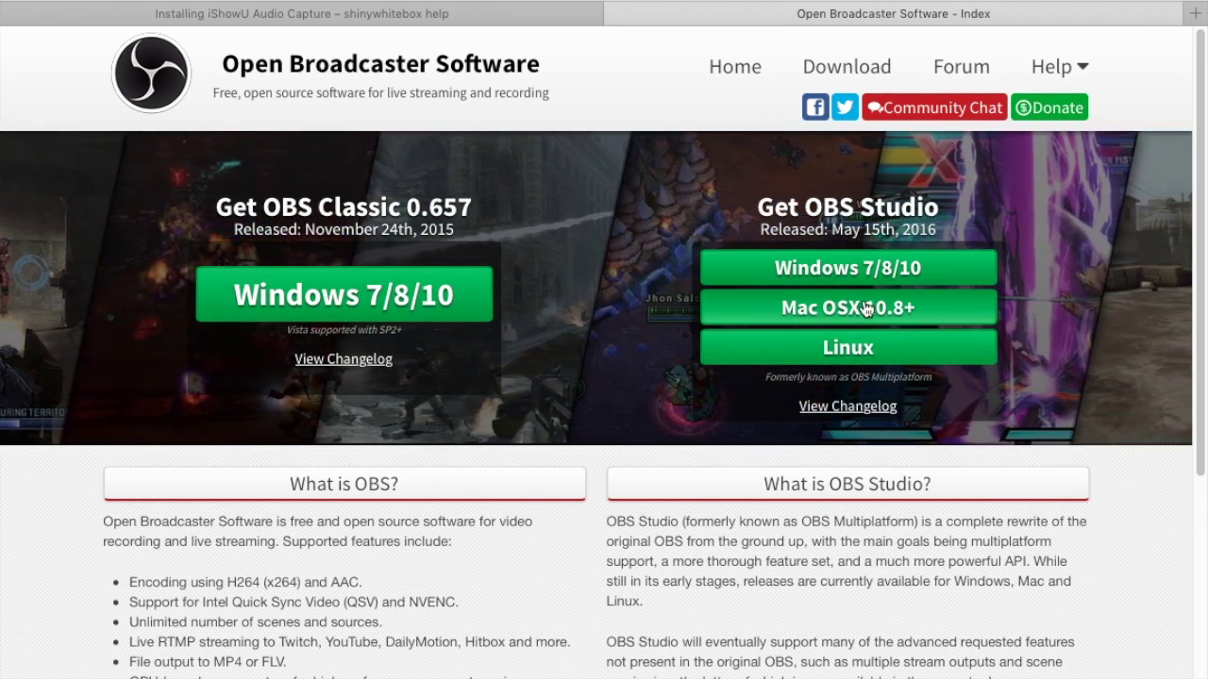
mouse_move(603, 2)
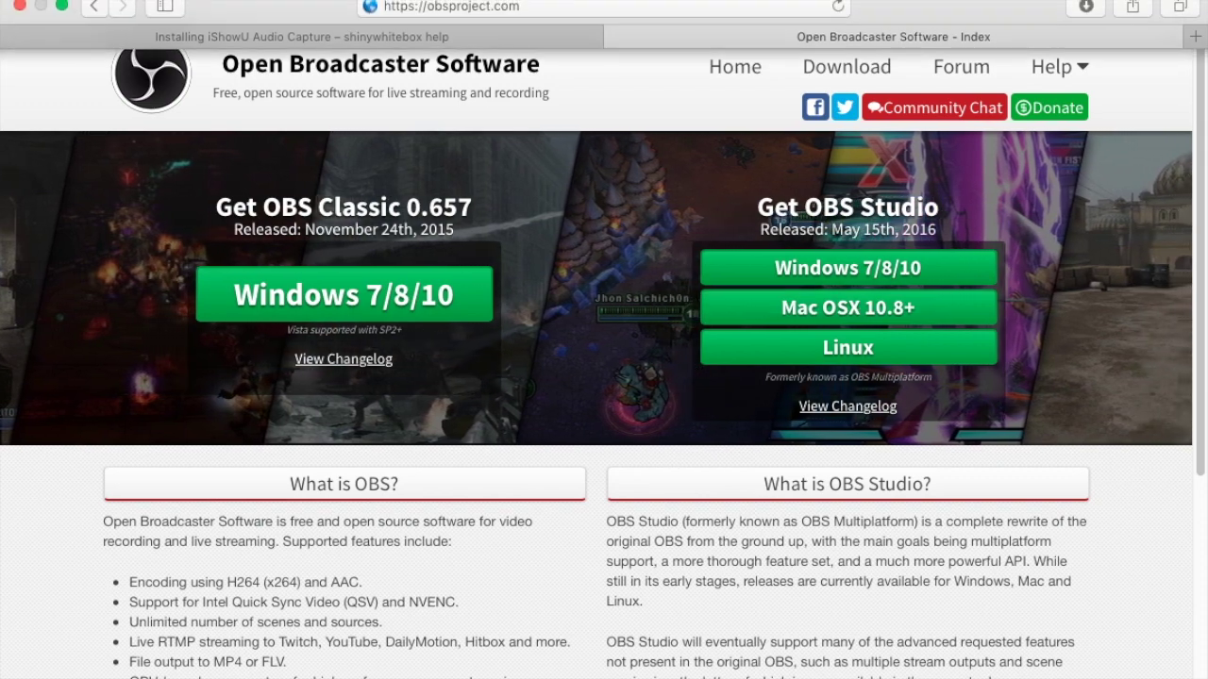
left_click(61, 8)
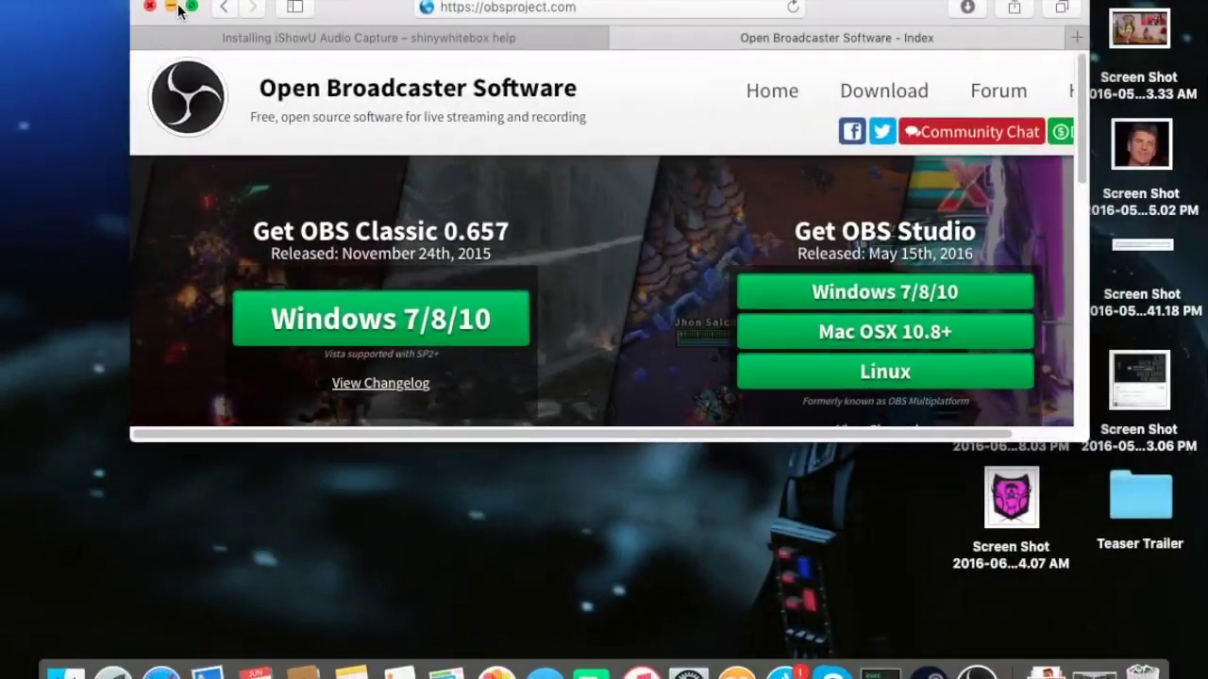
mouse_move(368, 38)
left_click(267, 37)
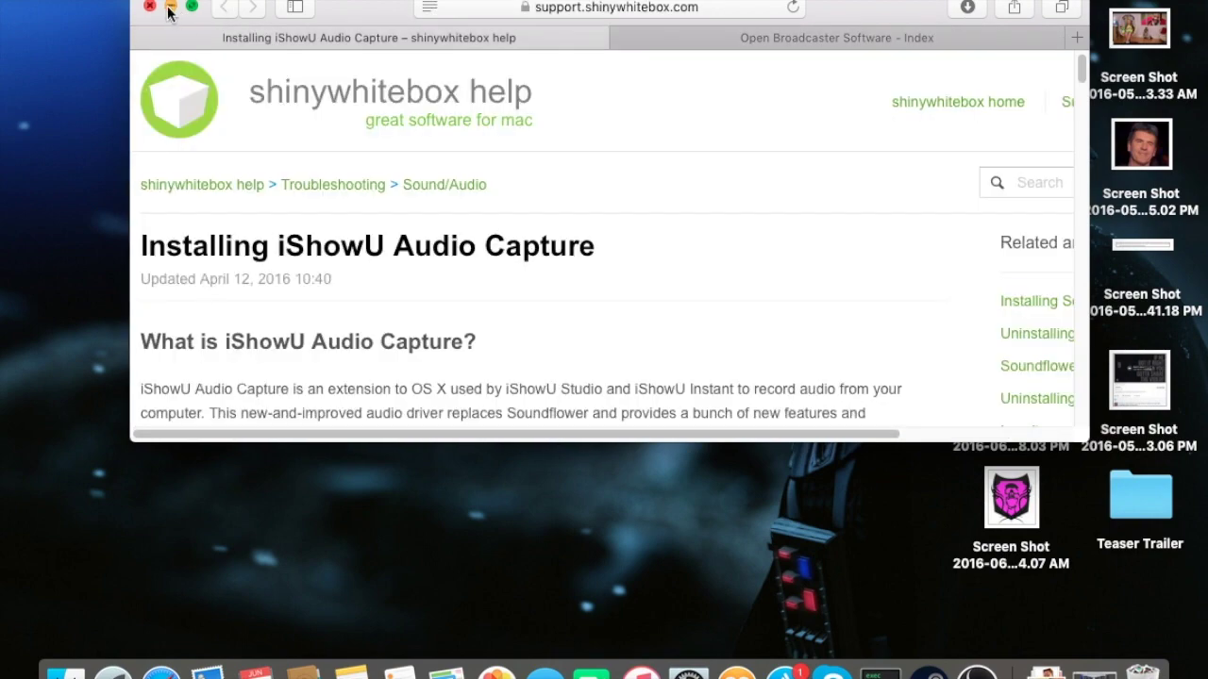
left_click(171, 6)
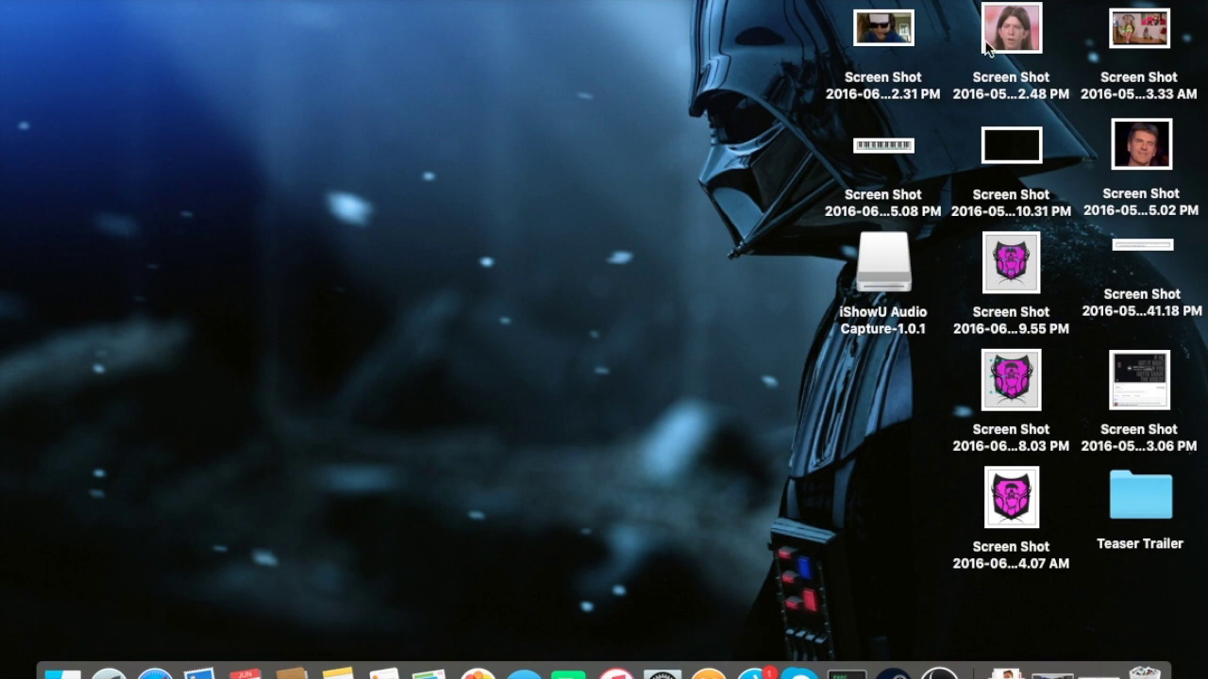
- Search Spotlight for 'audio' and launch Audio MIDI Setup
key("super+space")
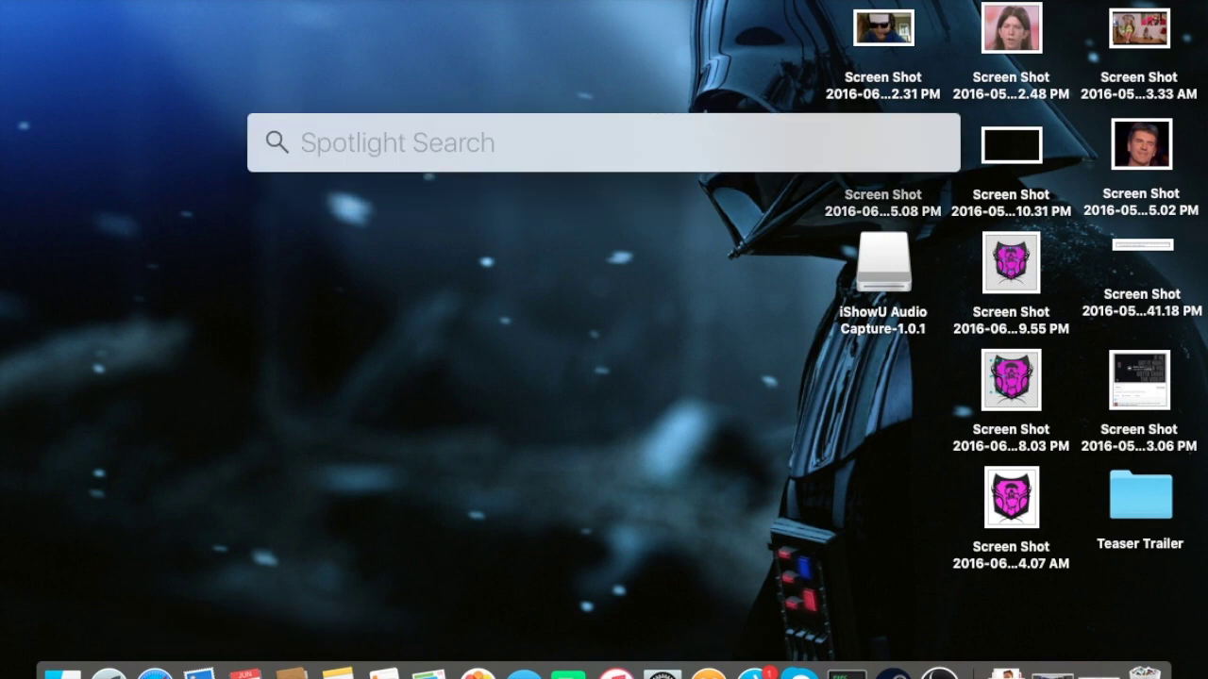
type("aud")
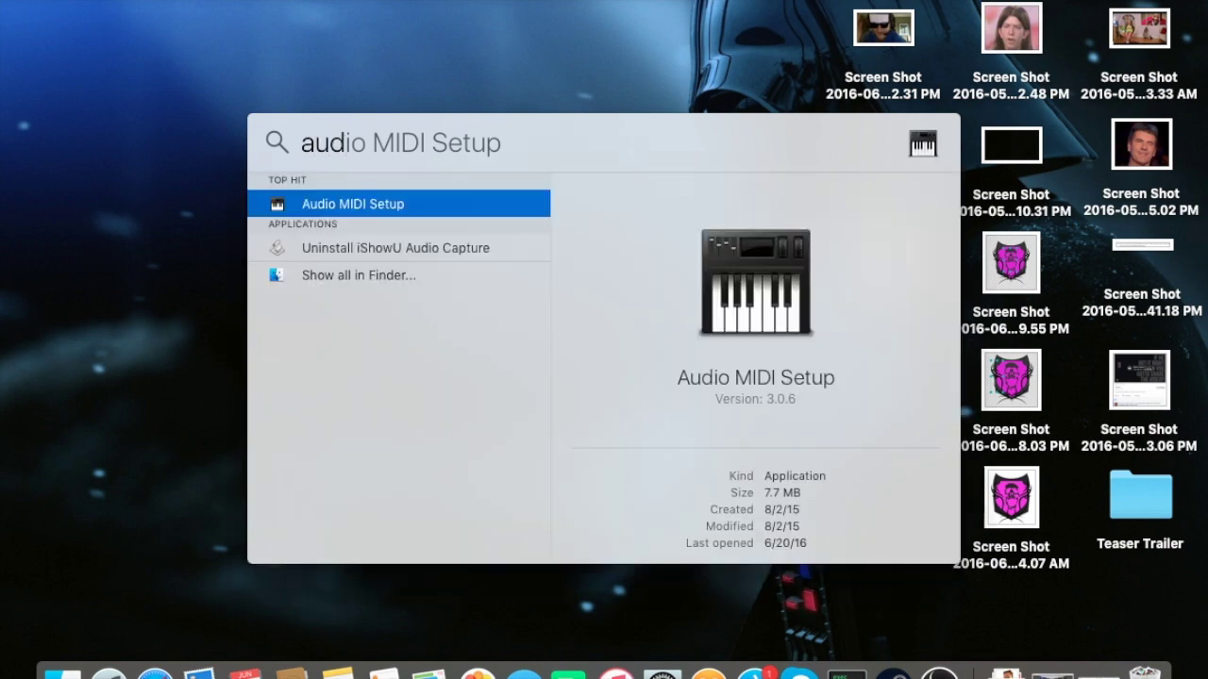
type("io")
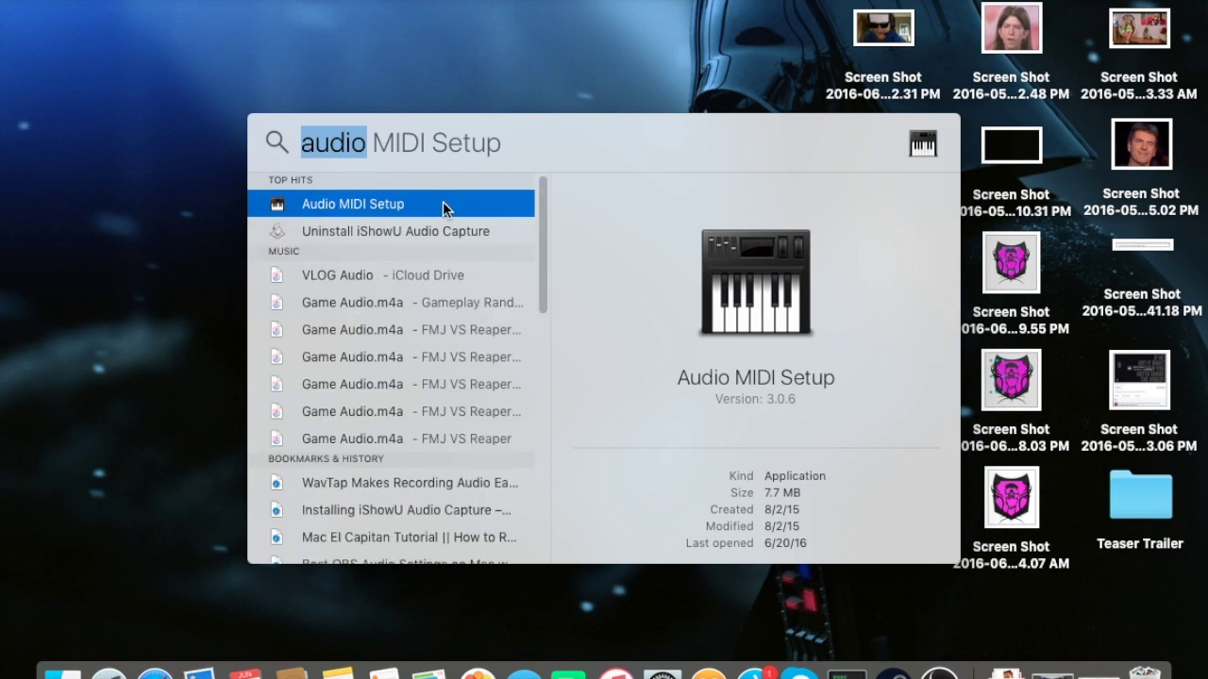
key("Escape")
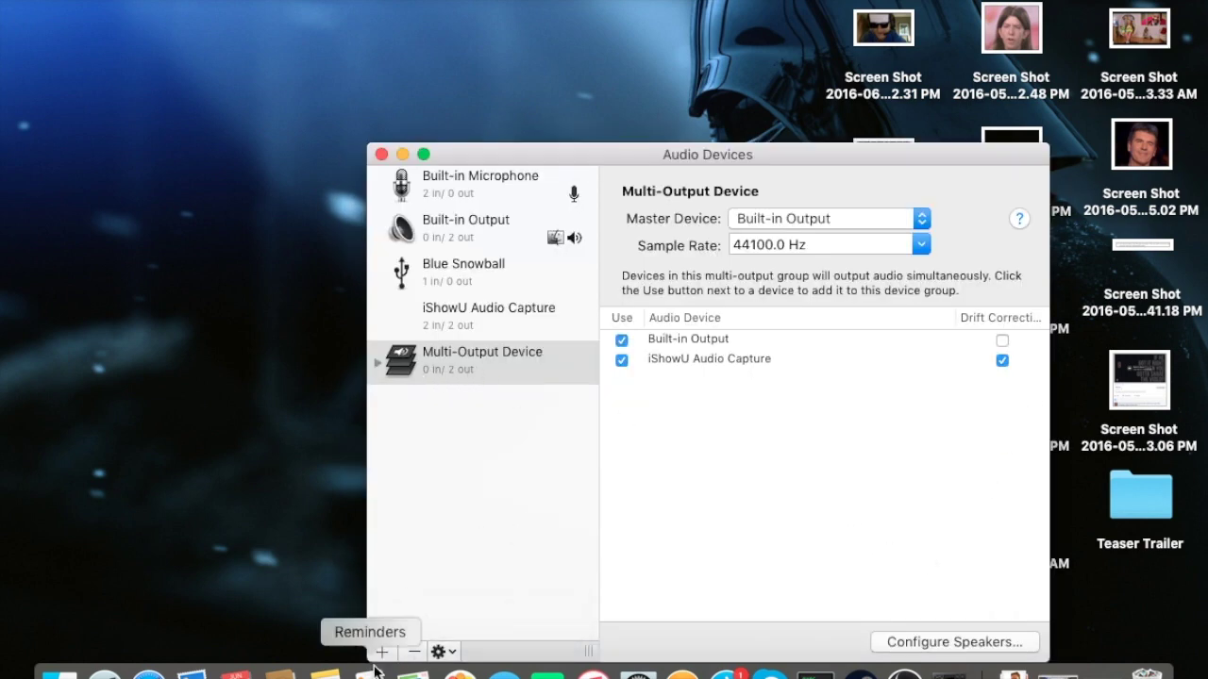
- Add a Multi-Output Device using Built-in Output plus iShowU Audio Capture, then quit Audio MIDI Setup
left_click_drag(588, 147, 605, 48)
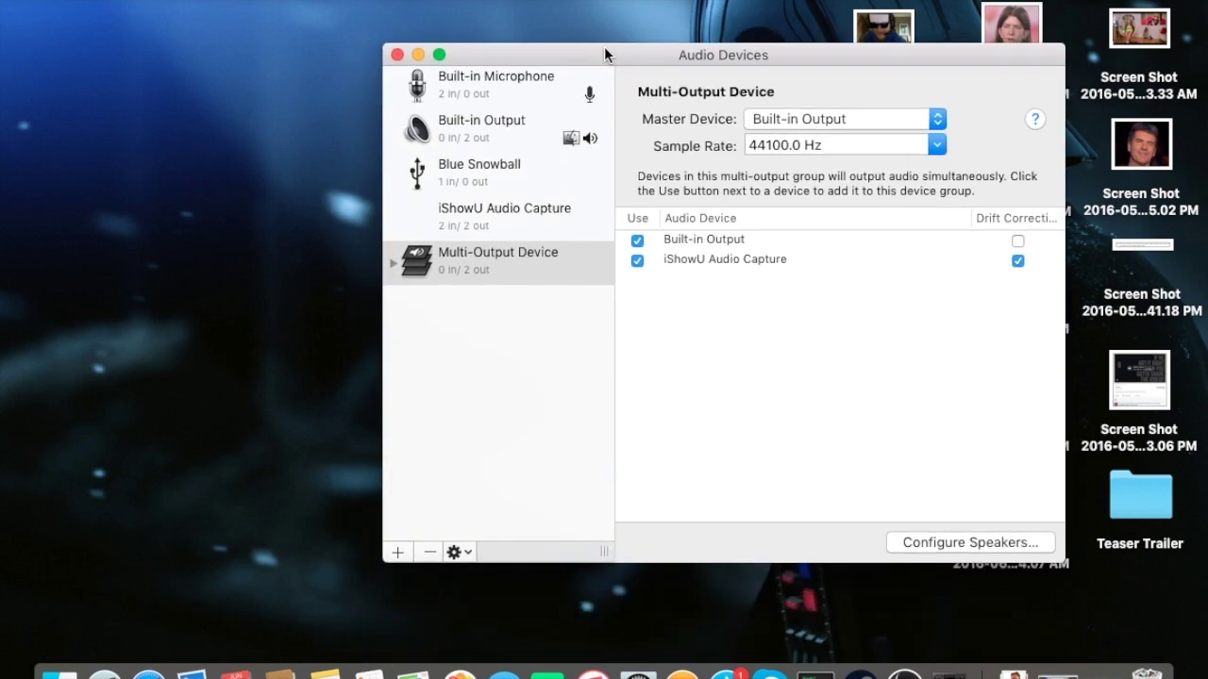
left_click(397, 552)
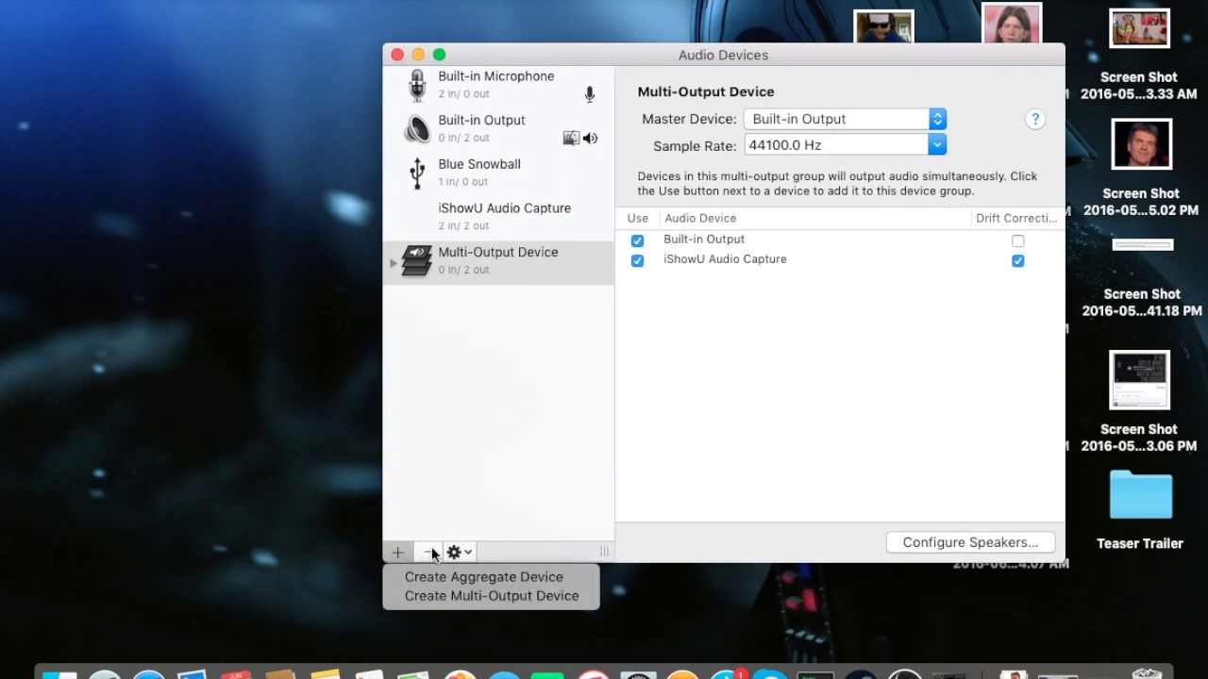
left_click(469, 598)
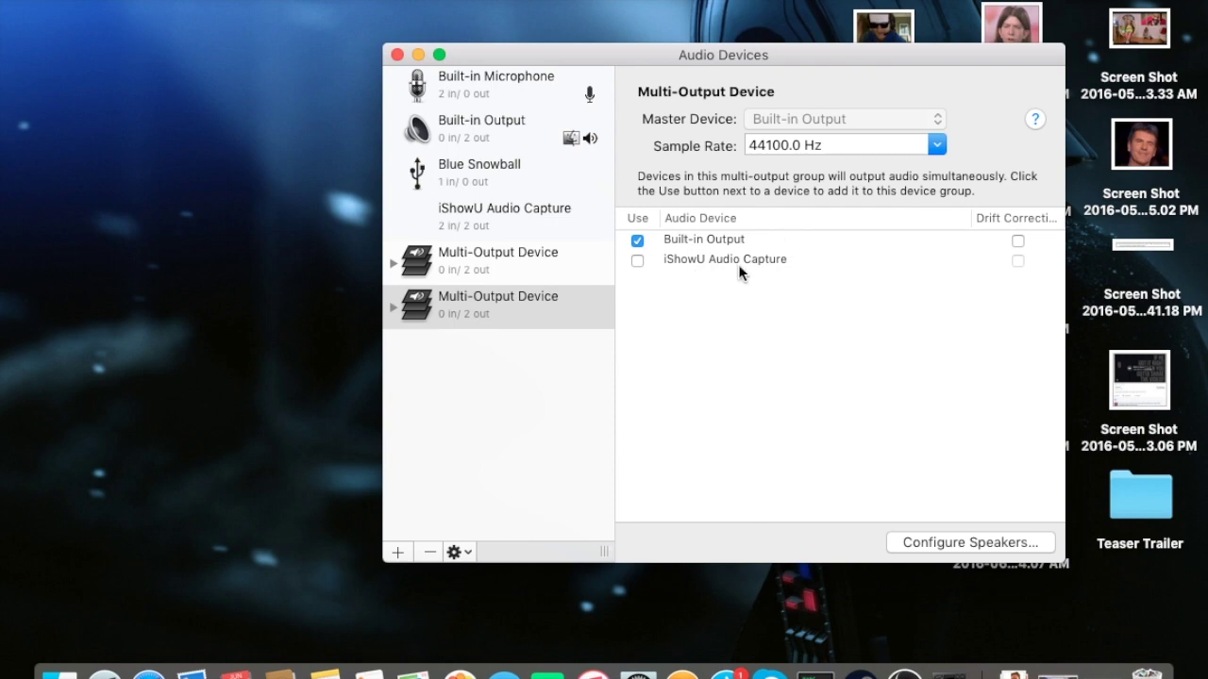
left_click(639, 259)
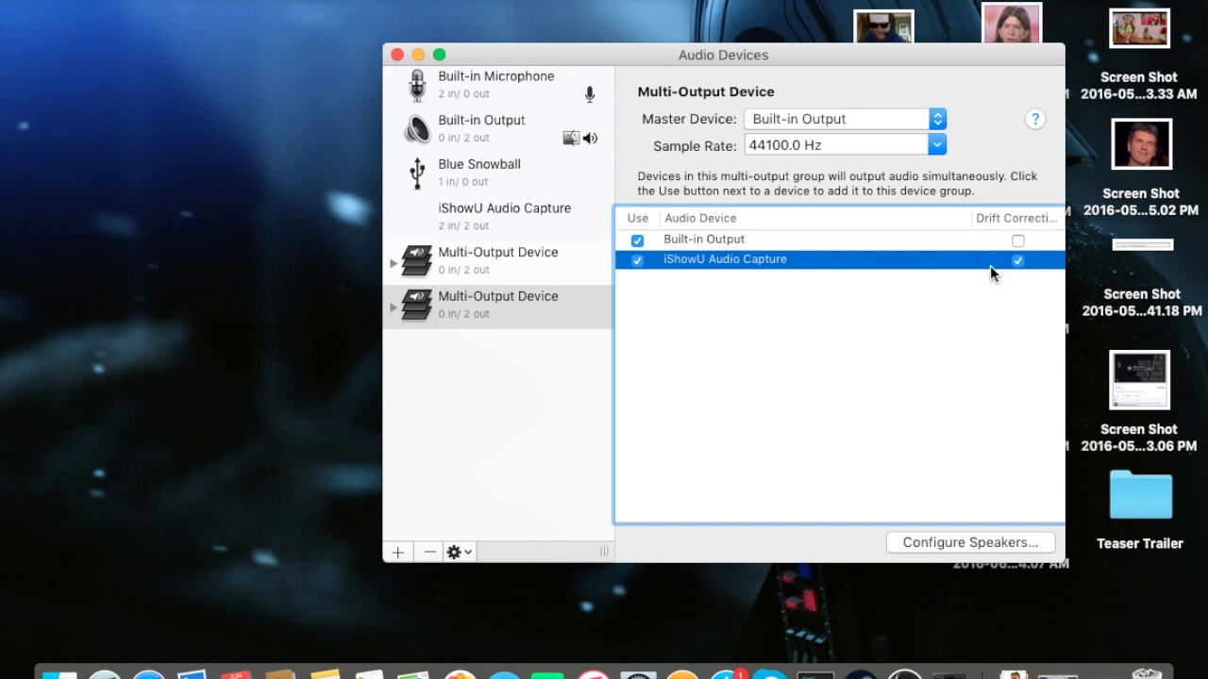
key("cmd+q")
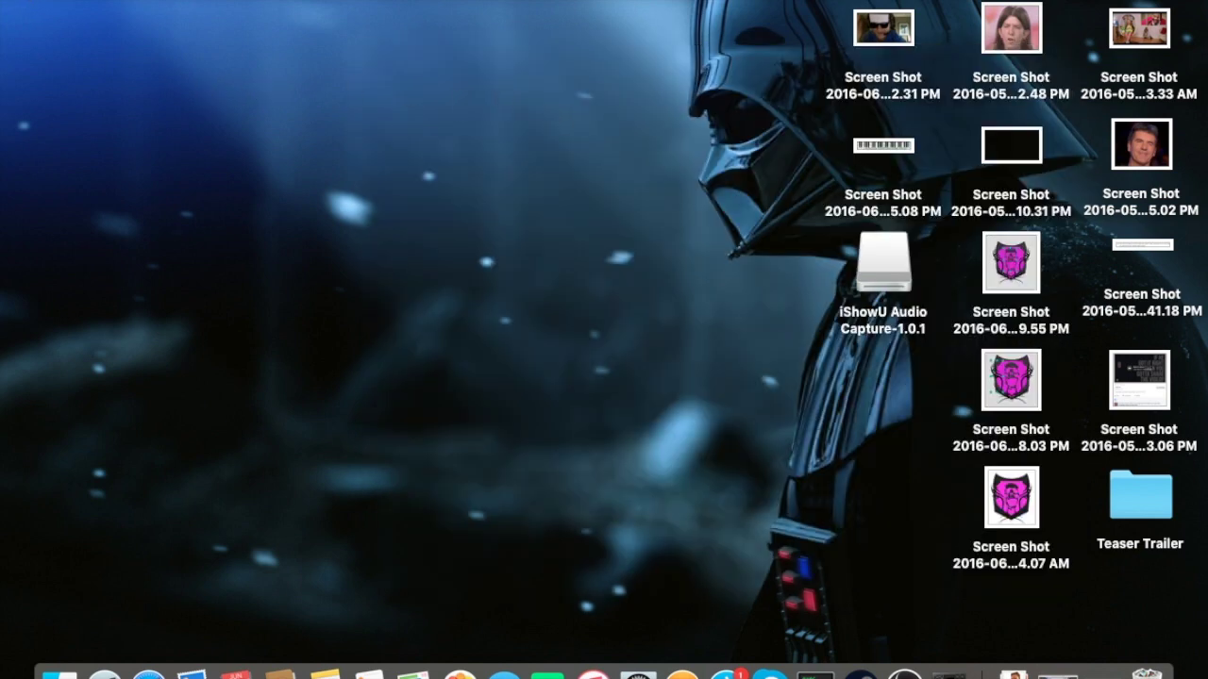
- Select Multi-Output Device as the sound output in System Preferences' Sound pane
left_click(24, 0)
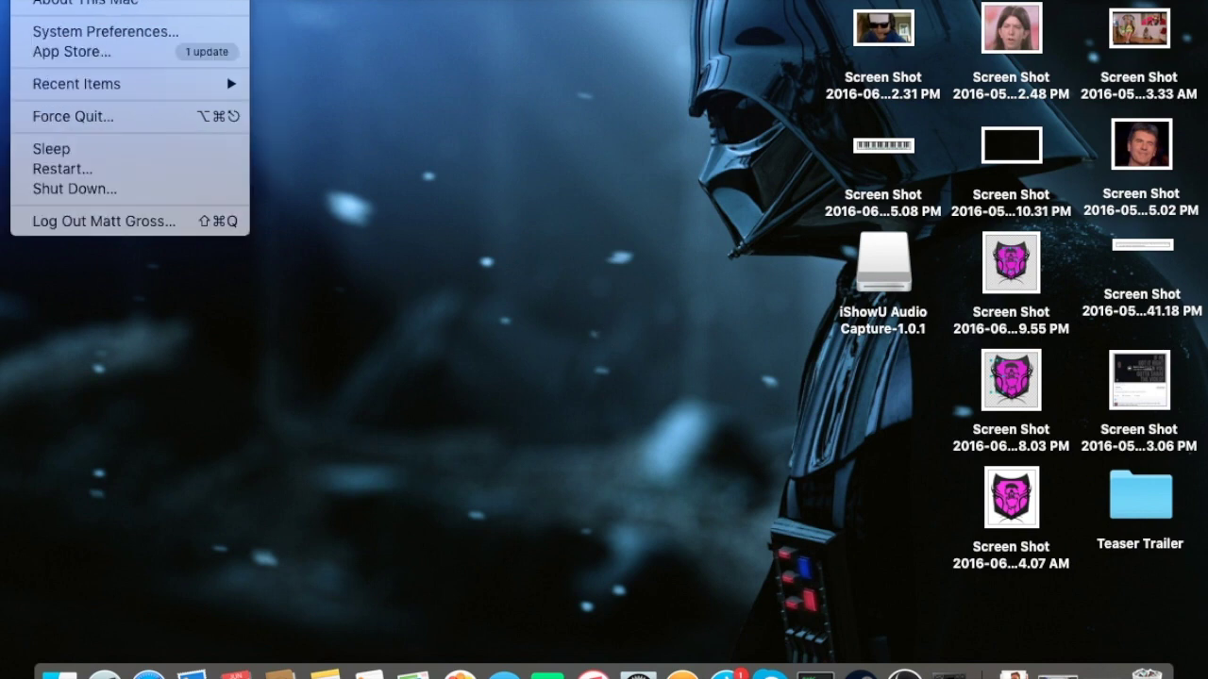
left_click(56, 33)
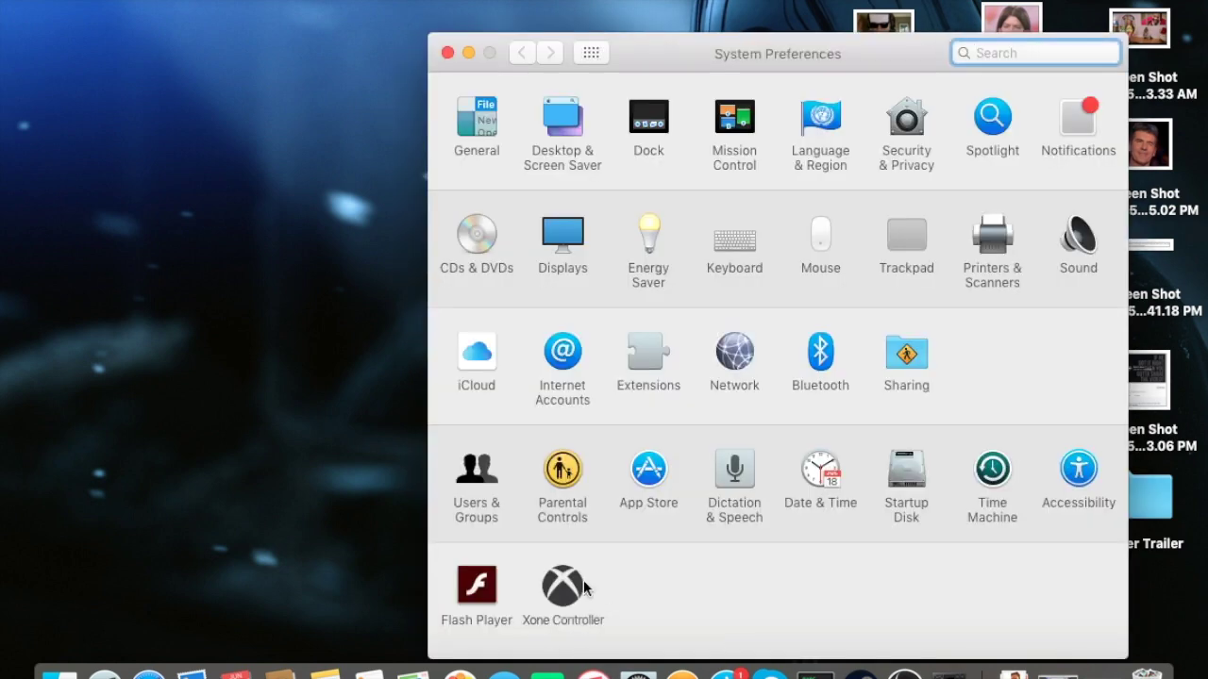
left_click(1076, 249)
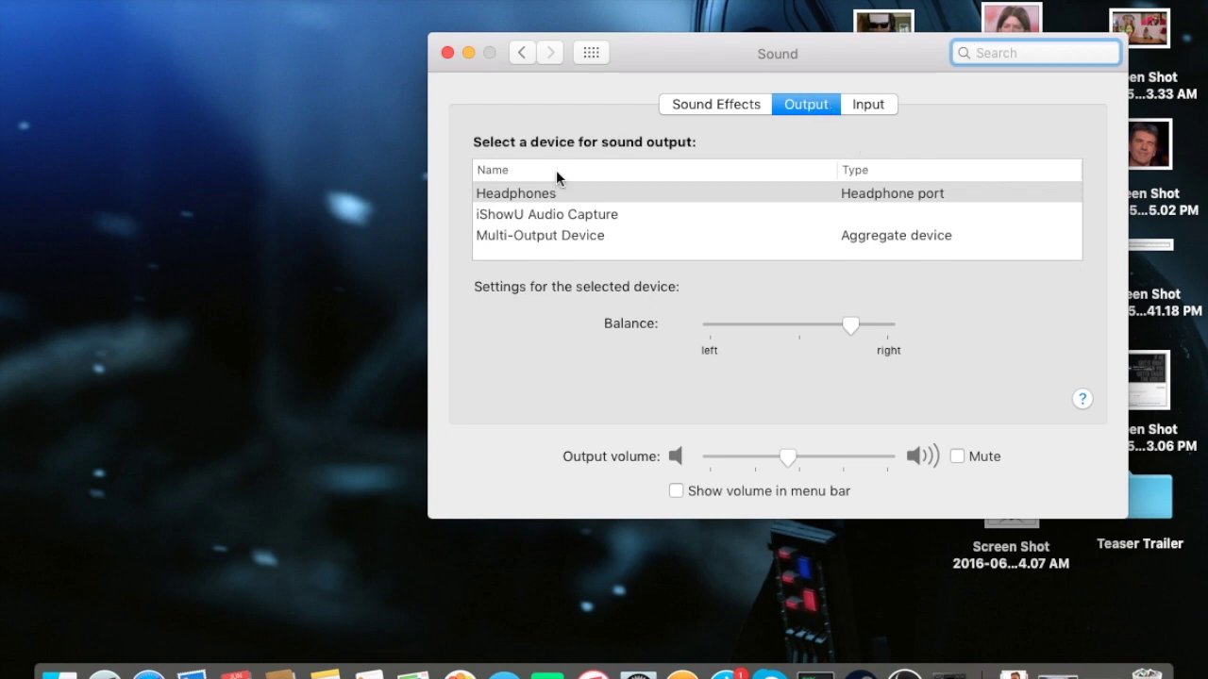
left_click(540, 235)
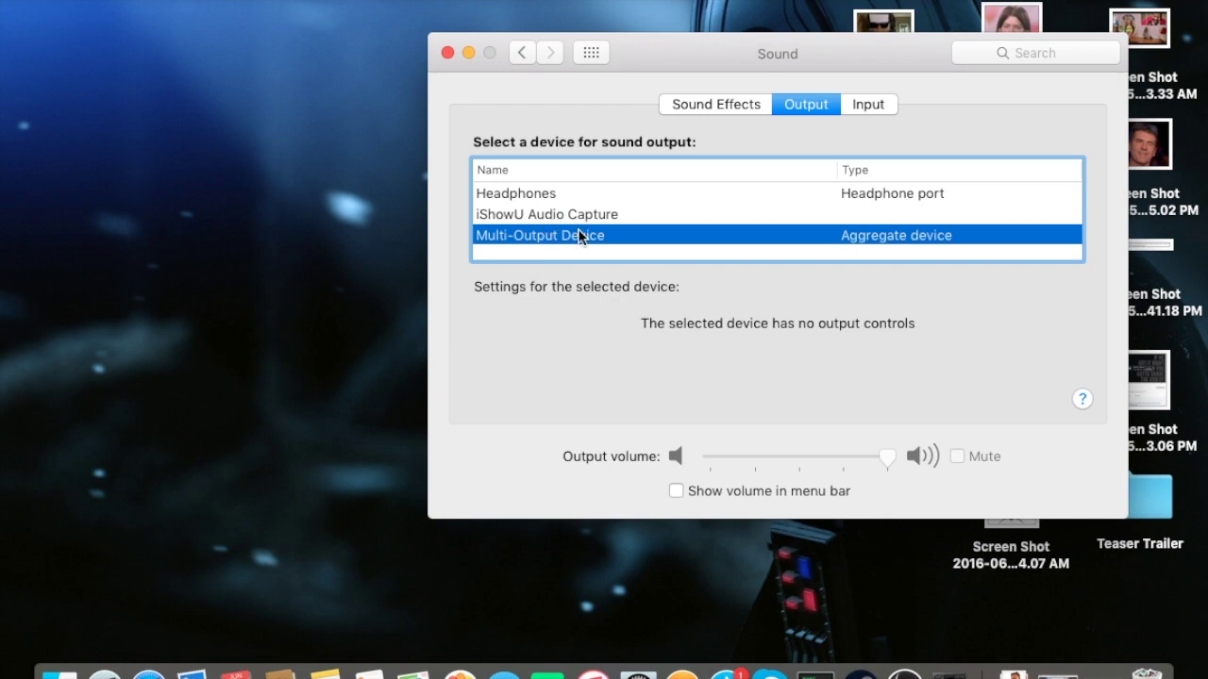
key("XF86AudioRaiseVolume")
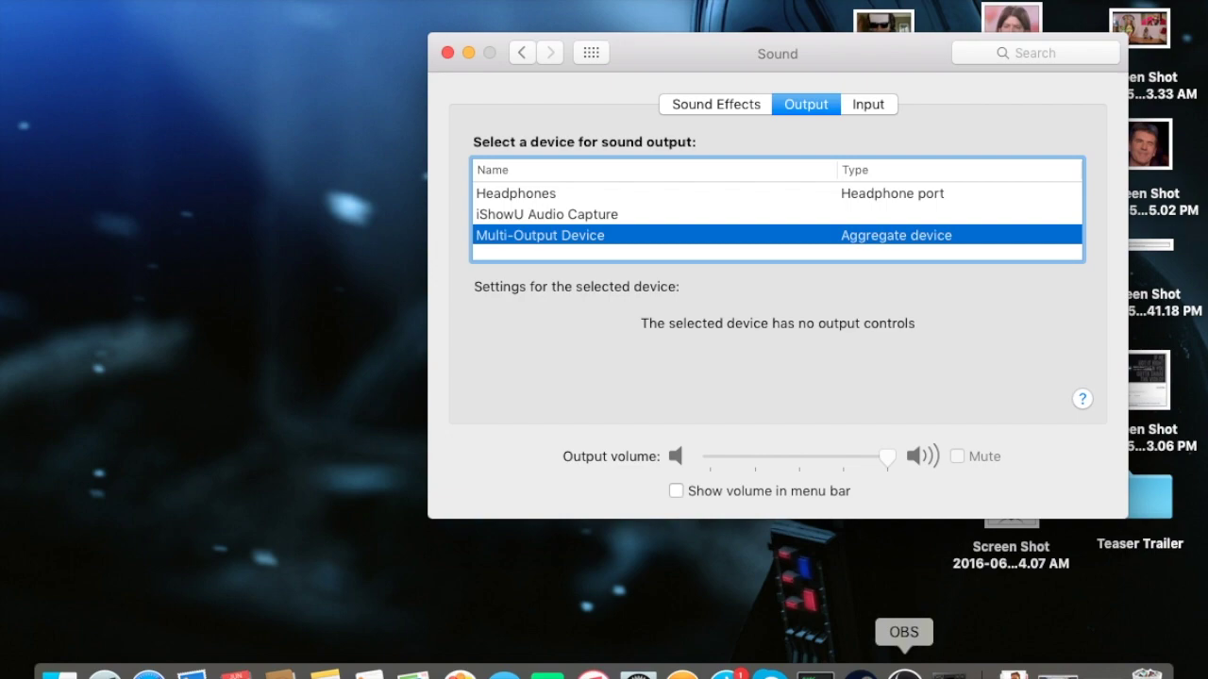
- Bring OBS forward and open the Audio page of its Settings
left_click(904, 673)
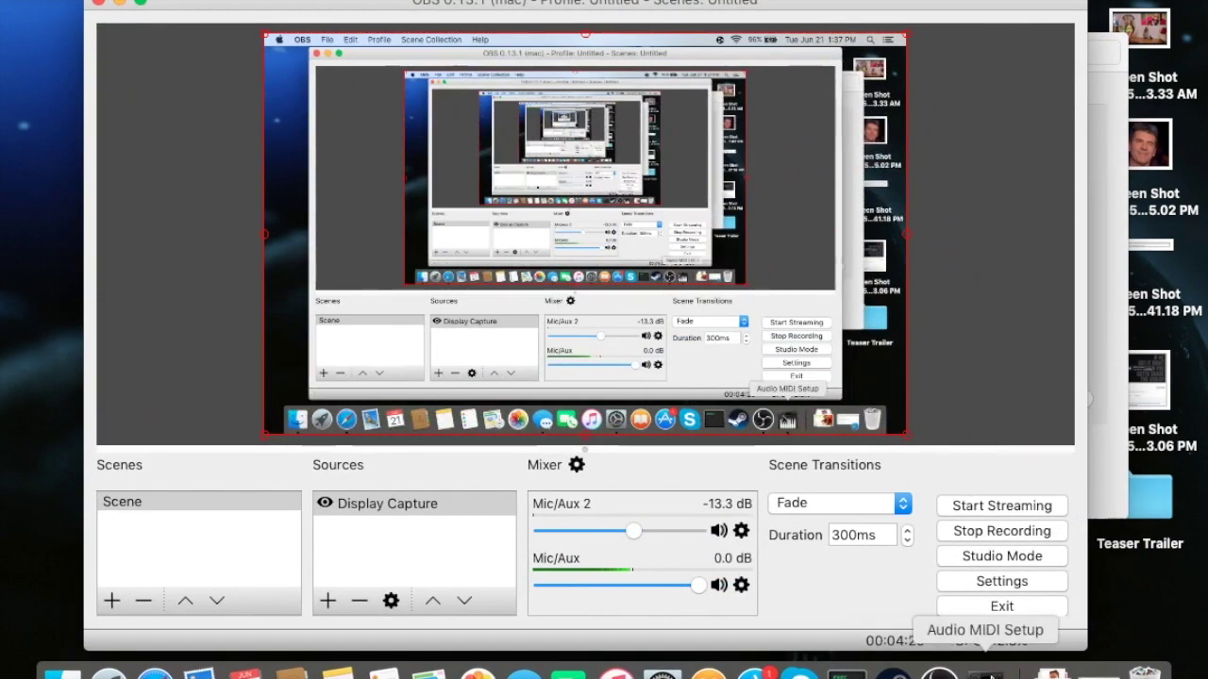
left_click(1007, 583)
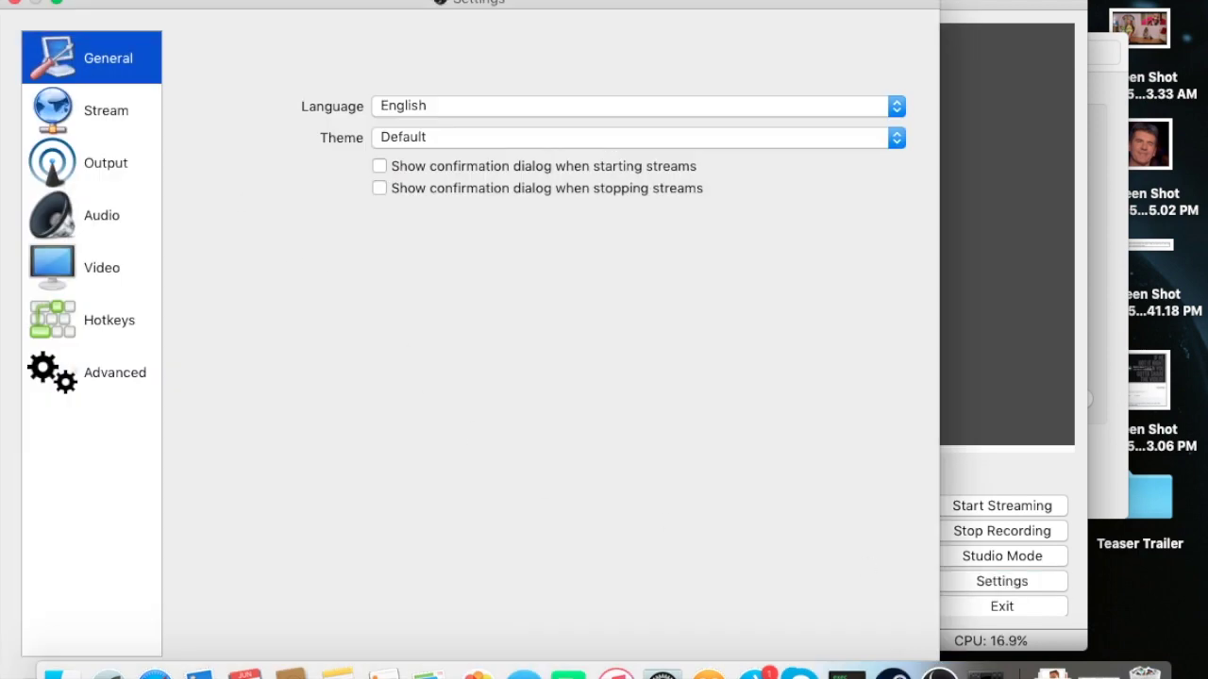
left_click(14, 3)
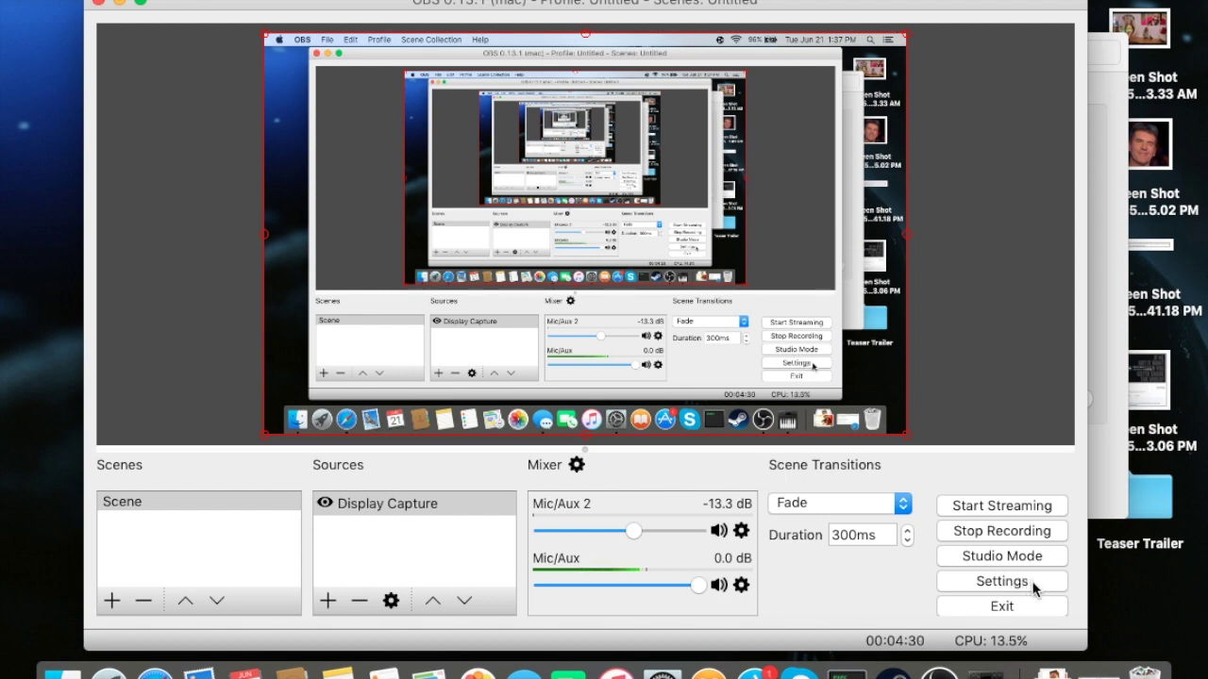
left_click(1033, 584)
left_click(124, 227)
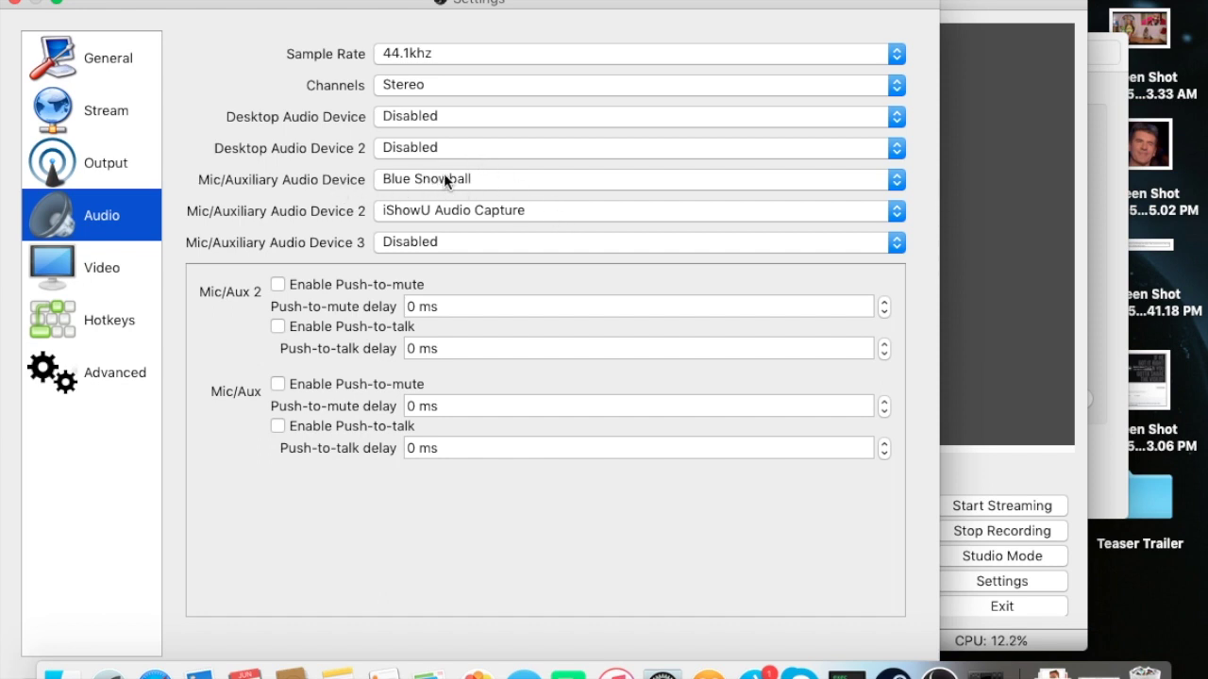
- Keep Blue Snowball for Mic/Aux and iShowU Audio Capture for Mic/Aux 2, then close Settings
left_click(506, 181)
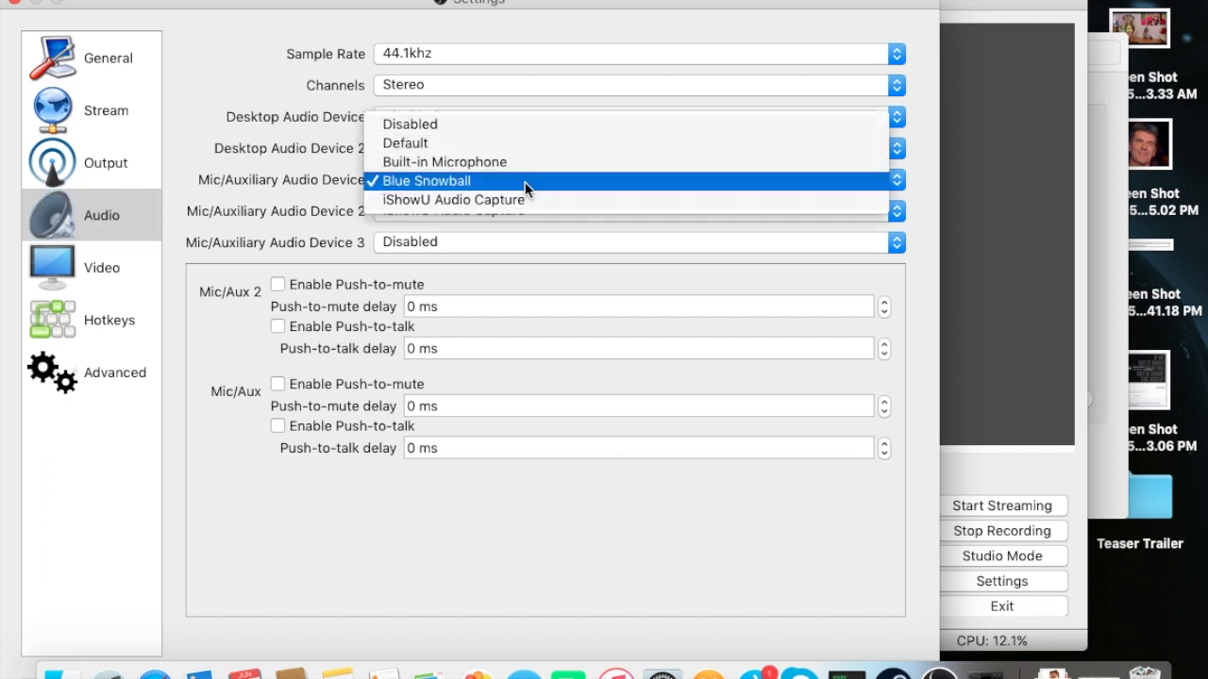
left_click(433, 178)
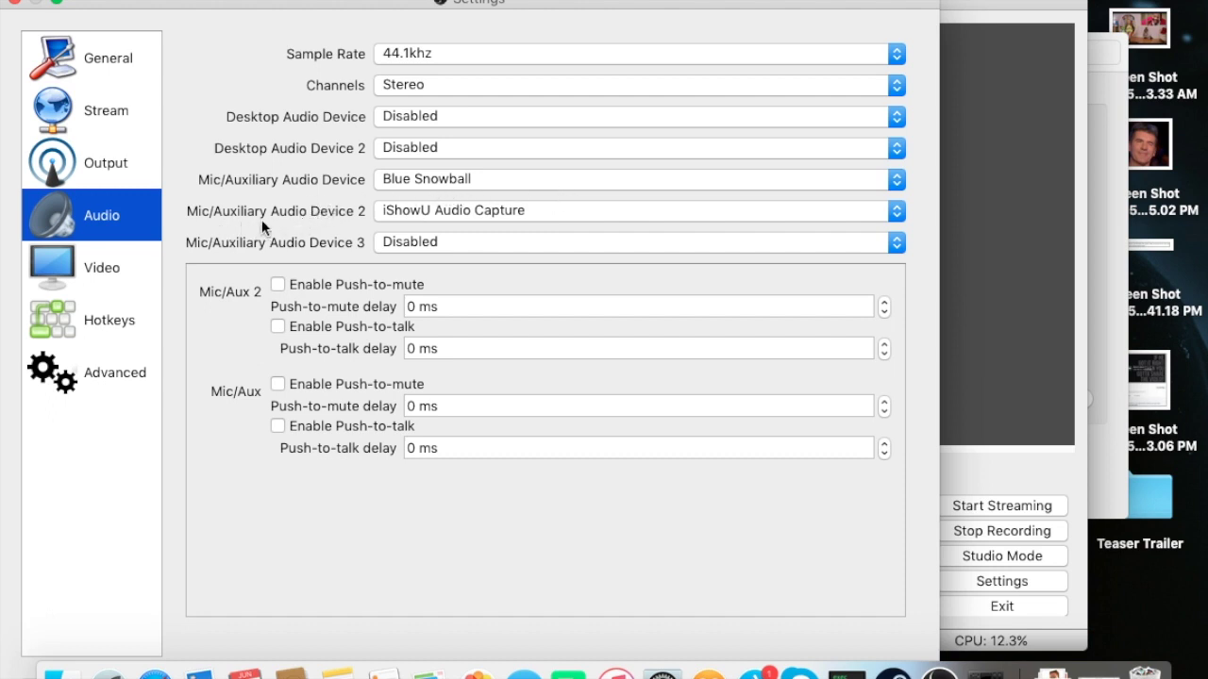
left_click(454, 212)
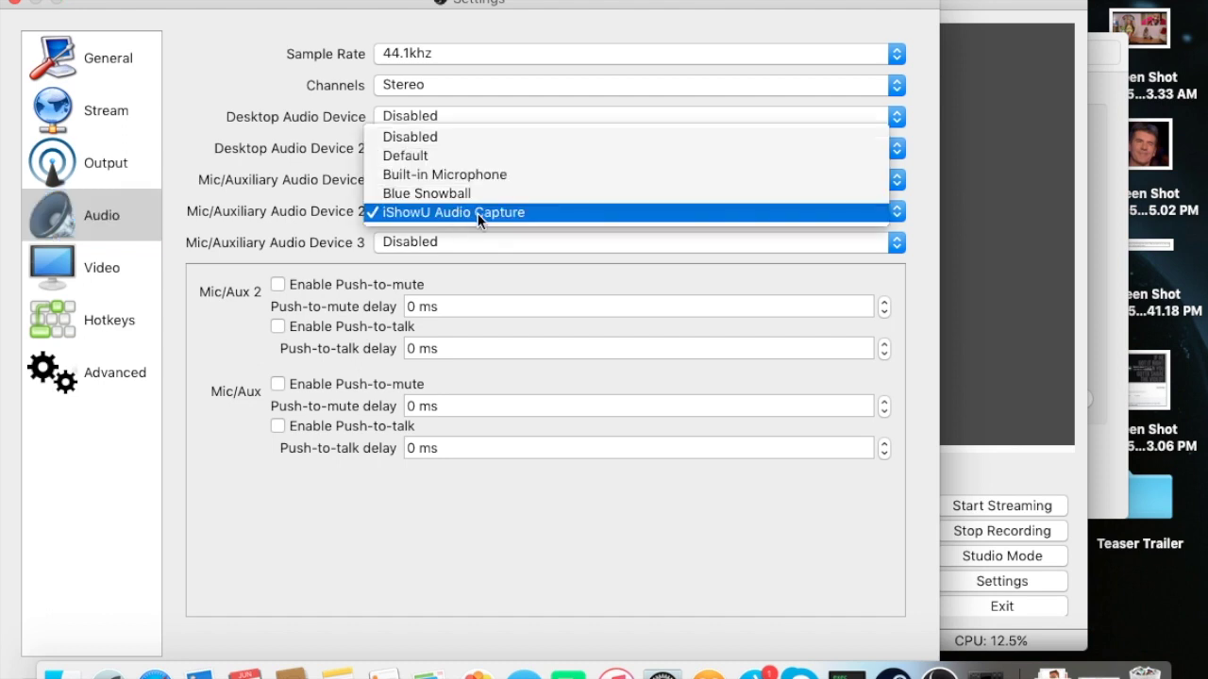
left_click(481, 214)
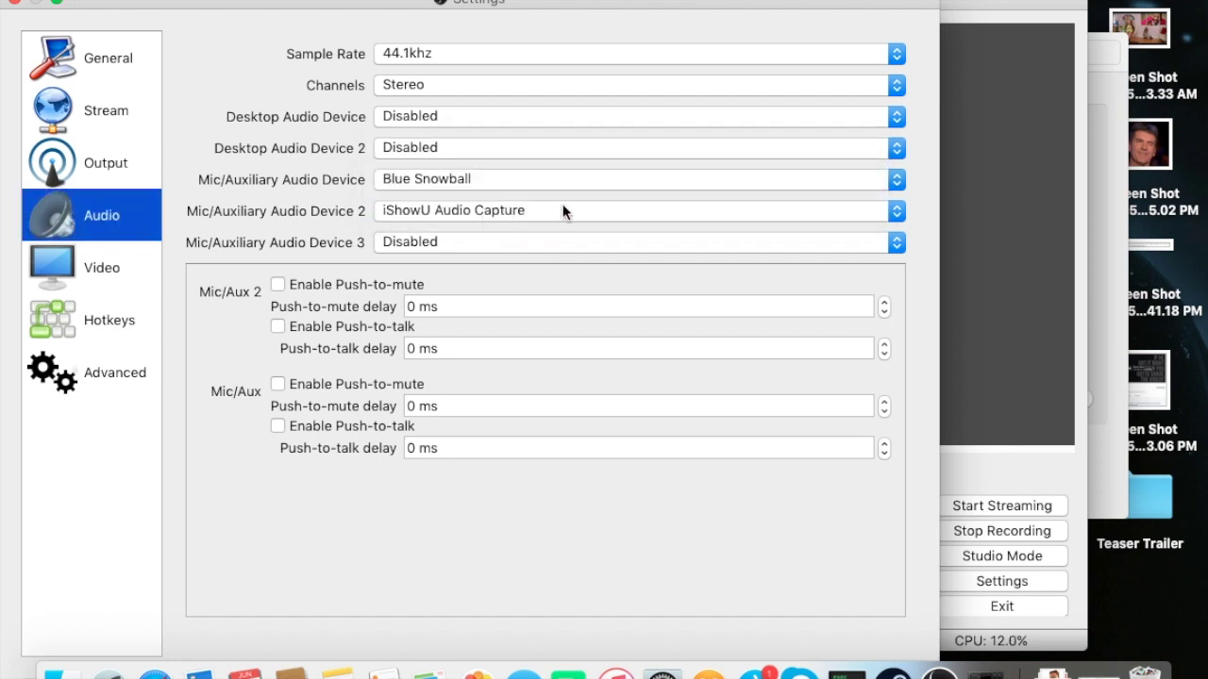
left_click(19, 4)
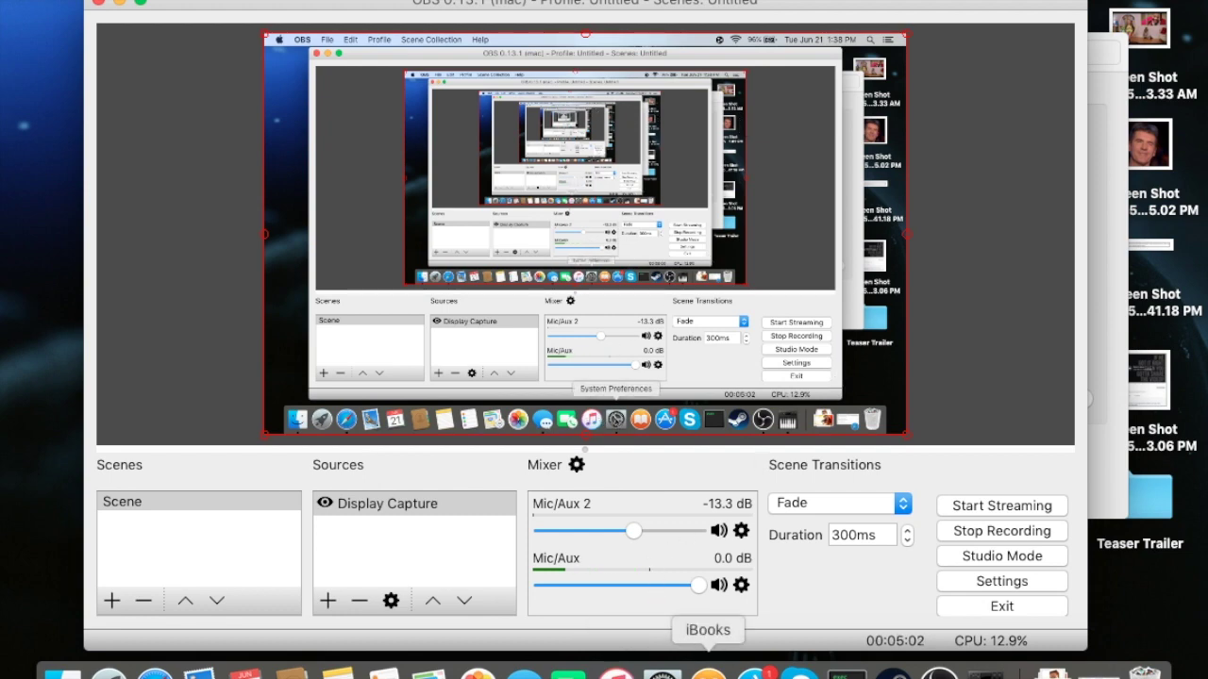
- Play and pause a YouTube video in Safari, and raise OBS's Mic/Aux 2 level to 0.0 dB
left_click(151, 672)
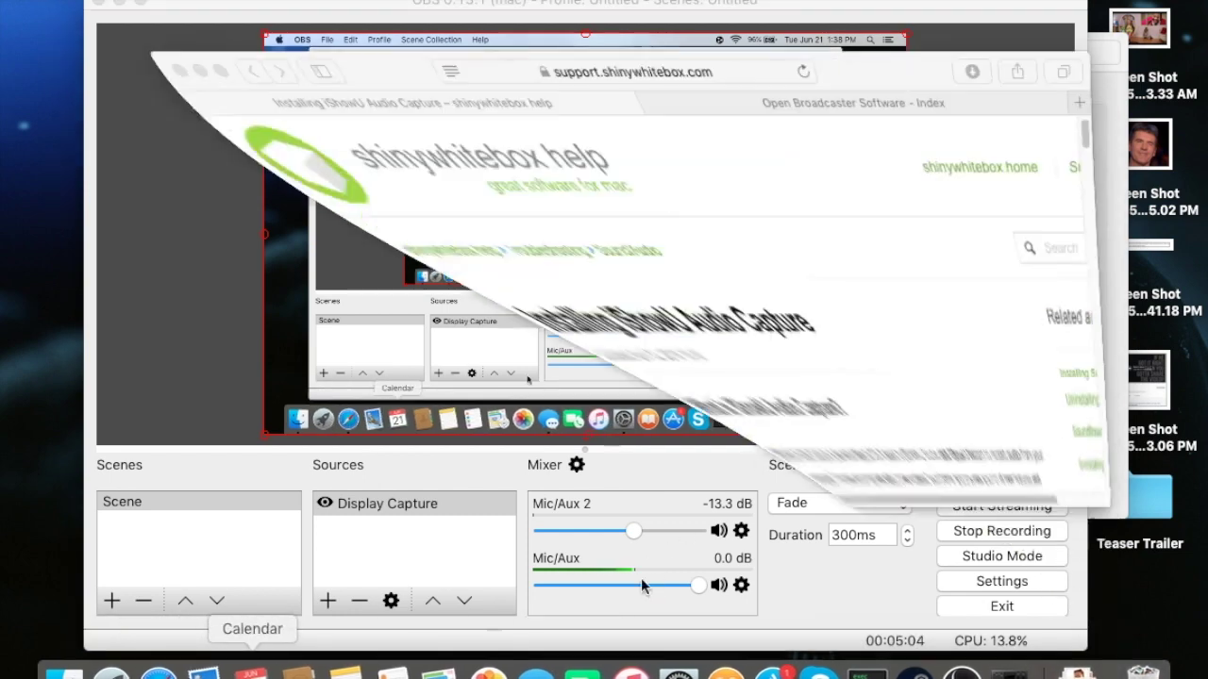
left_click(1075, 37)
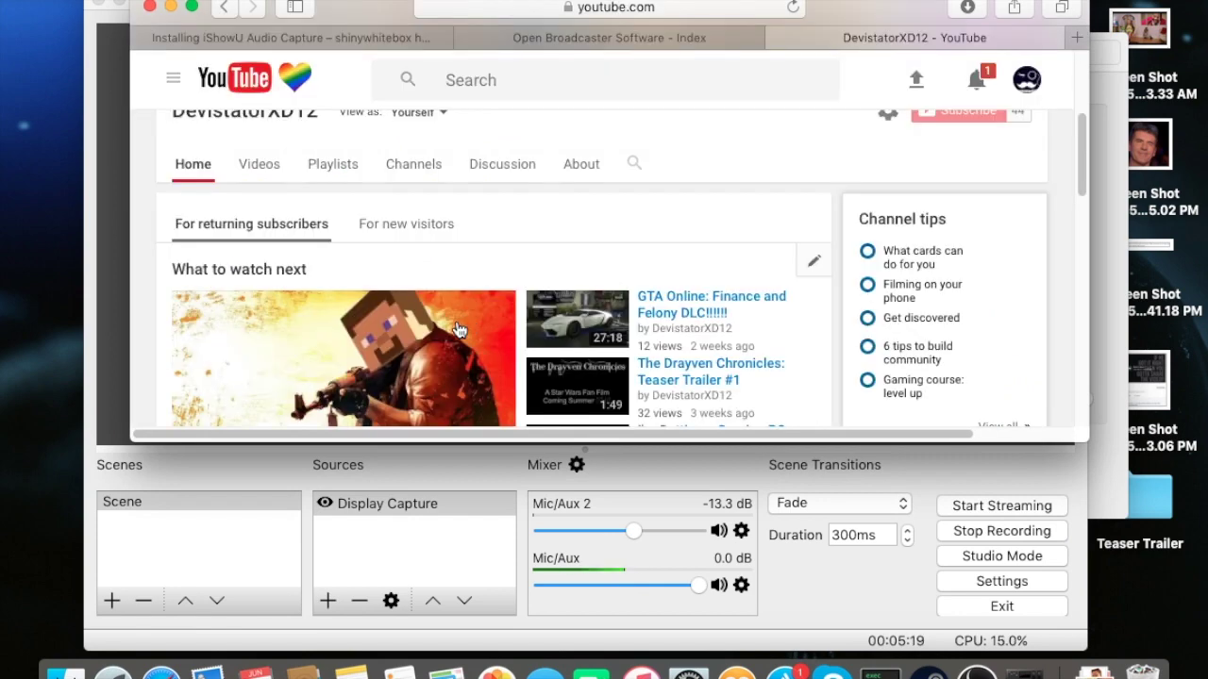
left_click(403, 330)
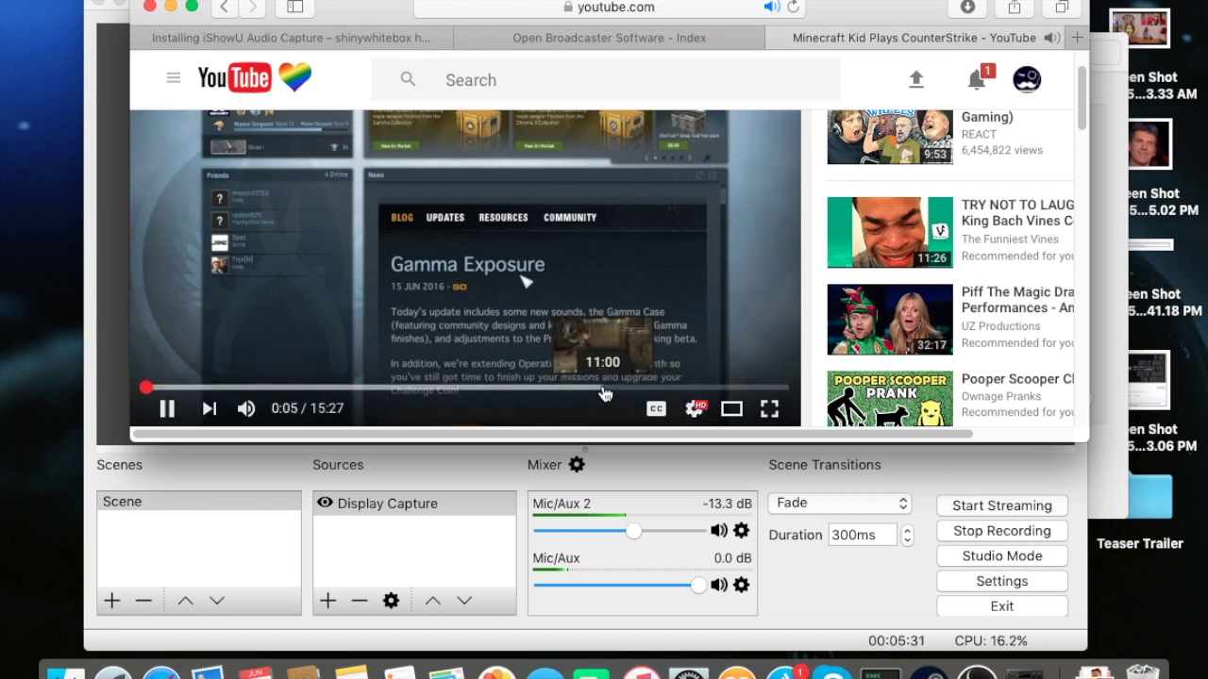
key("space")
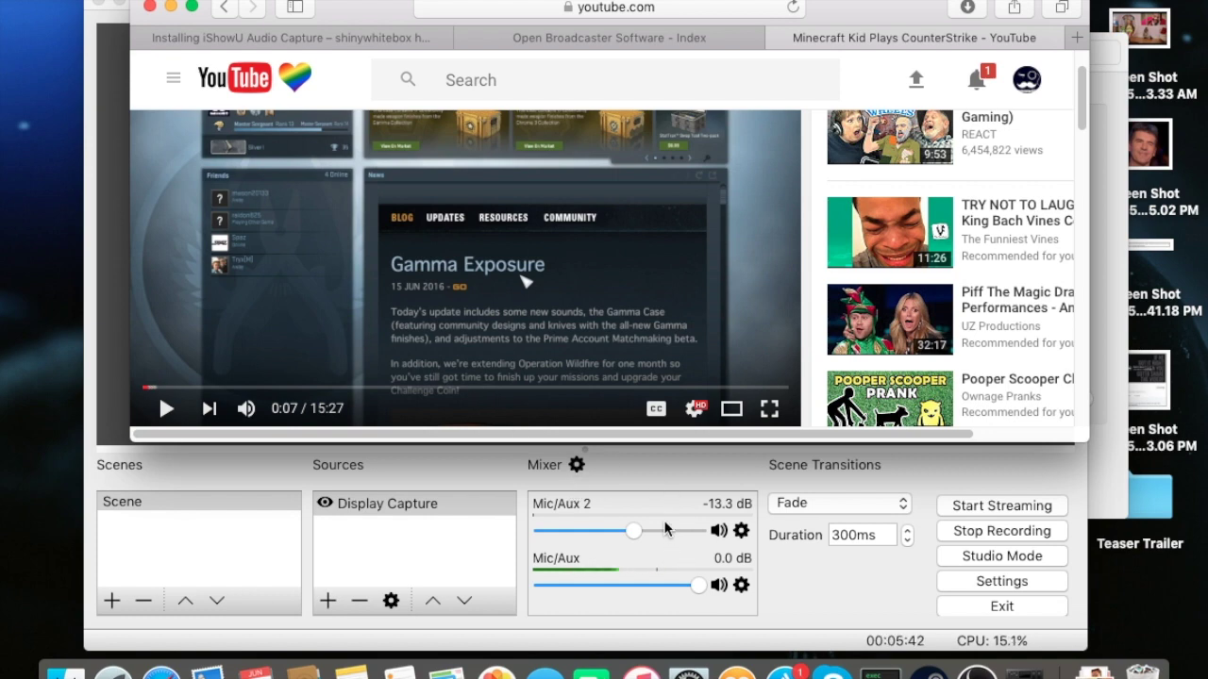
left_click_drag(633, 531, 684, 533)
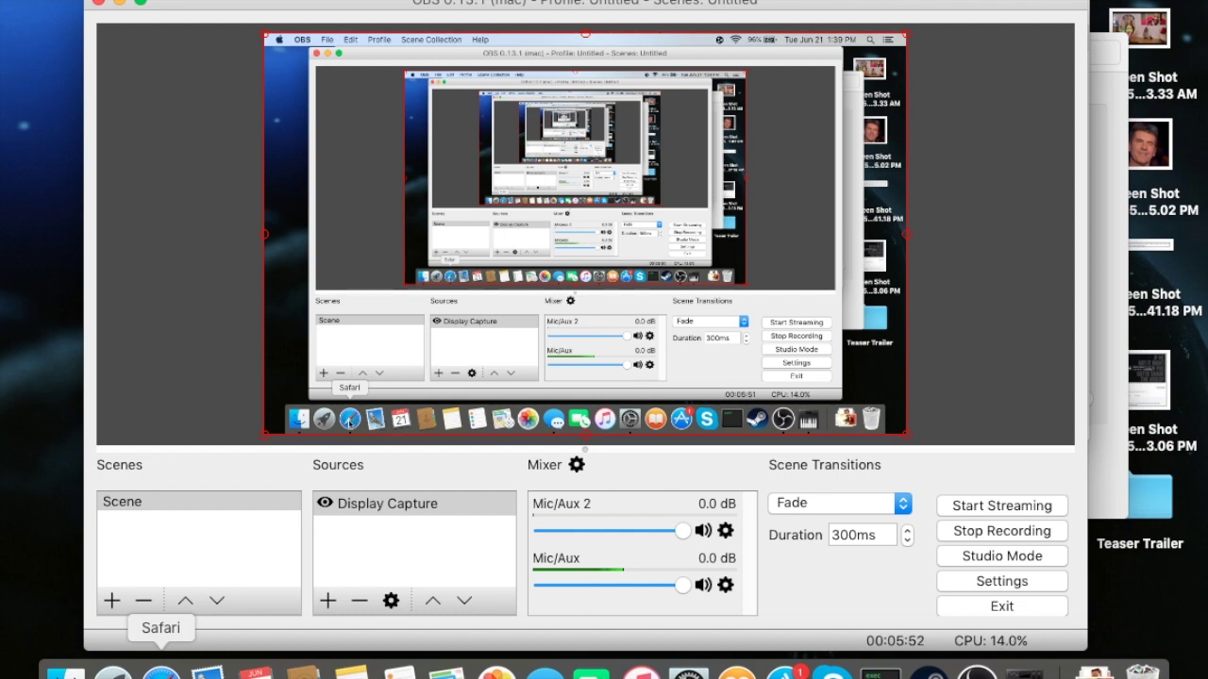
- With the YouTube page in front, lower OBS's Mic/Aux 2 level to -10.0 dB
left_click(160, 672)
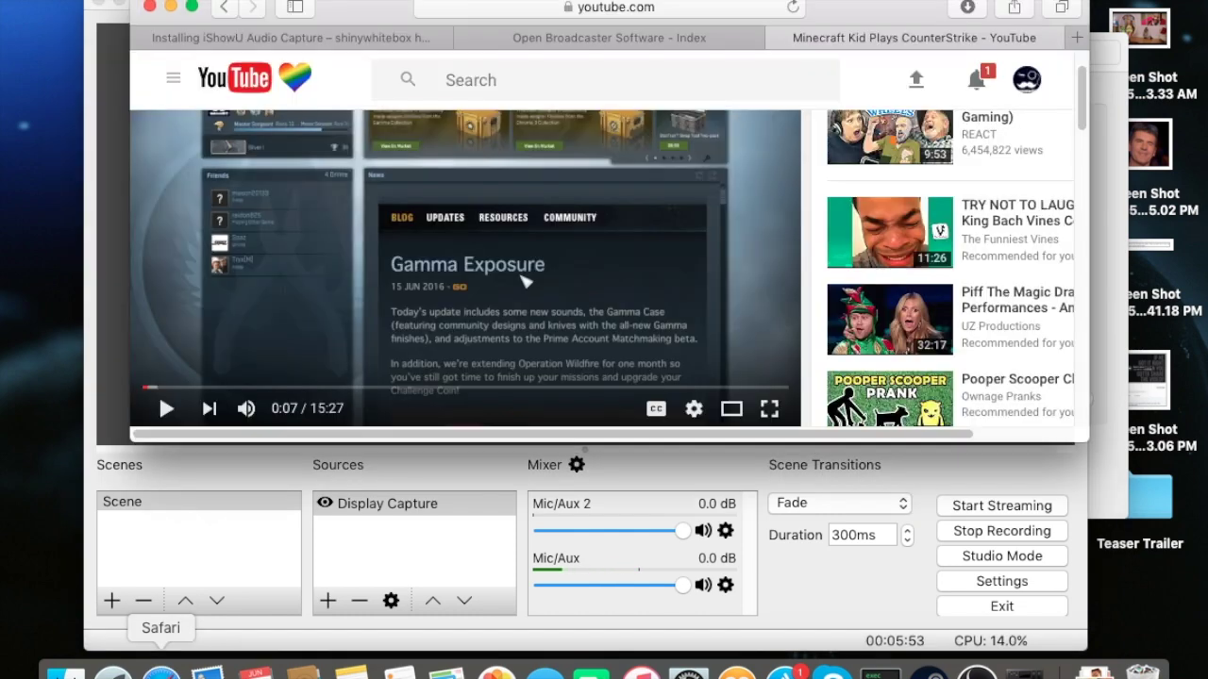
left_click_drag(683, 530, 635, 534)
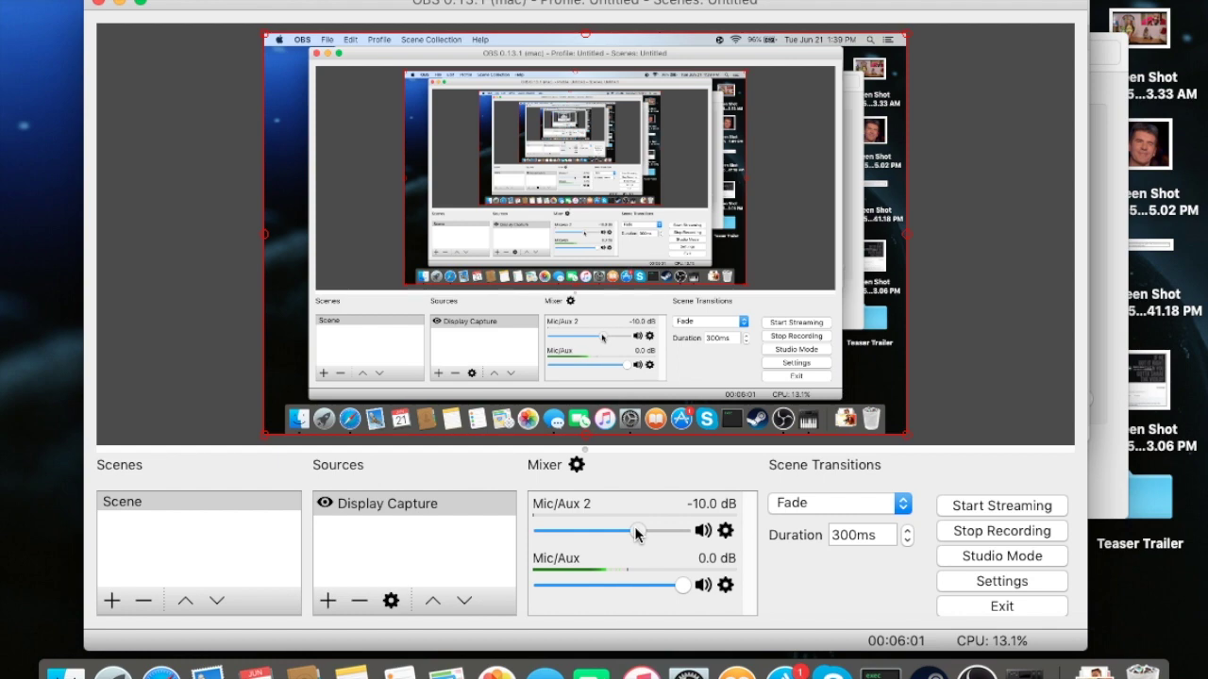